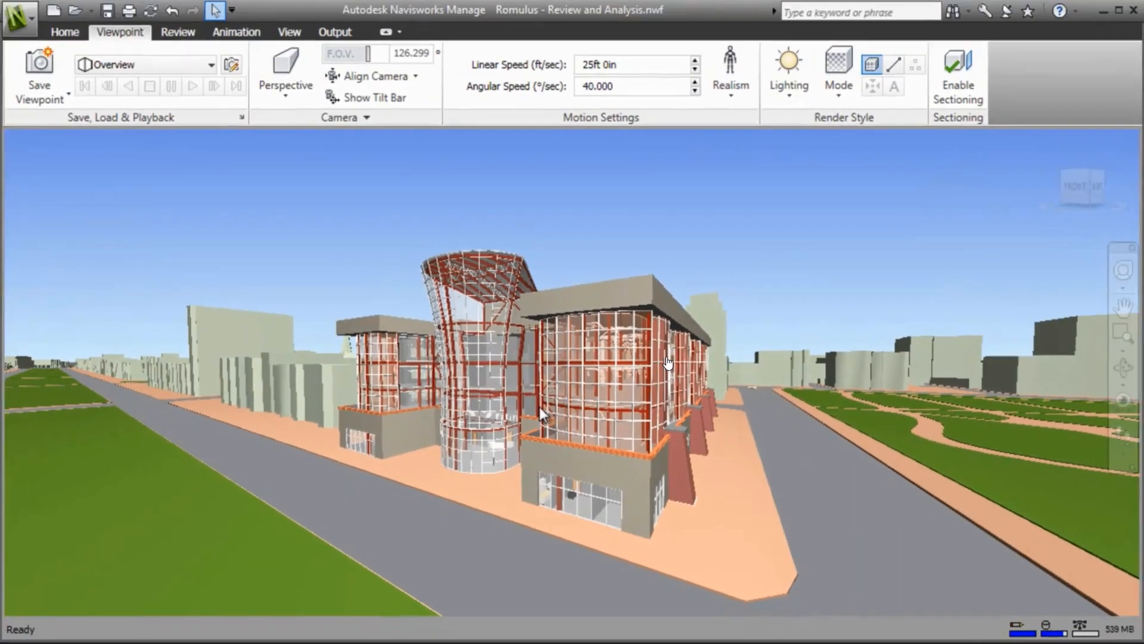
Step: Cut the building horizontally by lowering a top-aligned section plane below the roof, and turn sectioning back off
{"action": "left_click", "coordinate": [959, 90]}
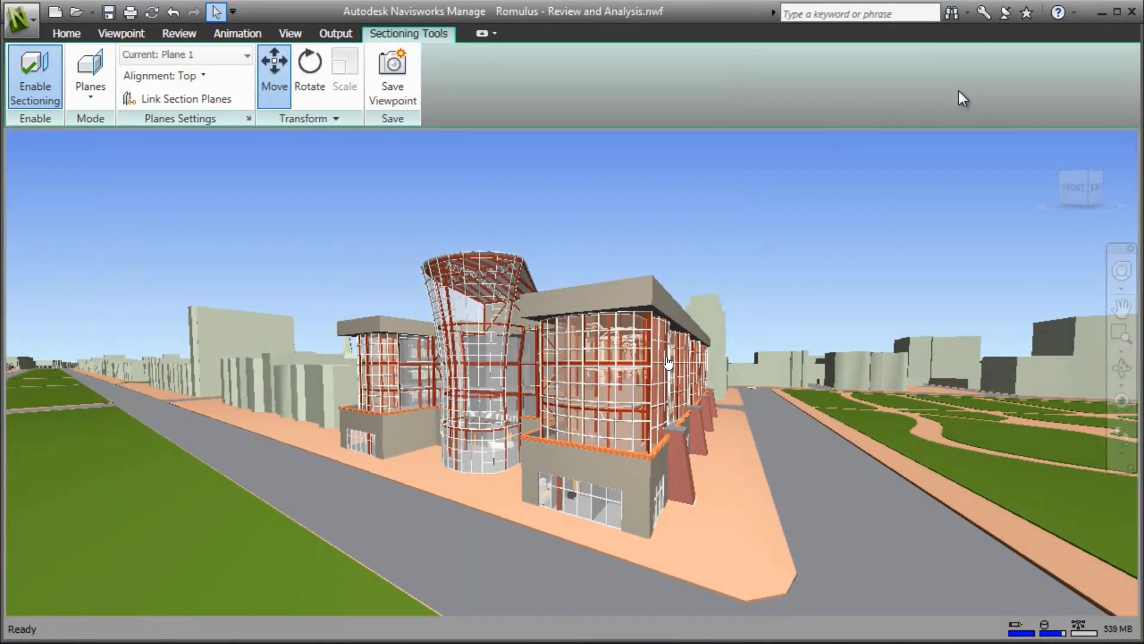
{"action": "mouse_move", "coordinate": [562, 289]}
{"action": "left_mouse_down"}
{"action": "mouse_move", "coordinate": [556, 327]}
{"action": "mouse_move", "coordinate": [565, 290]}
{"action": "left_mouse_up"}
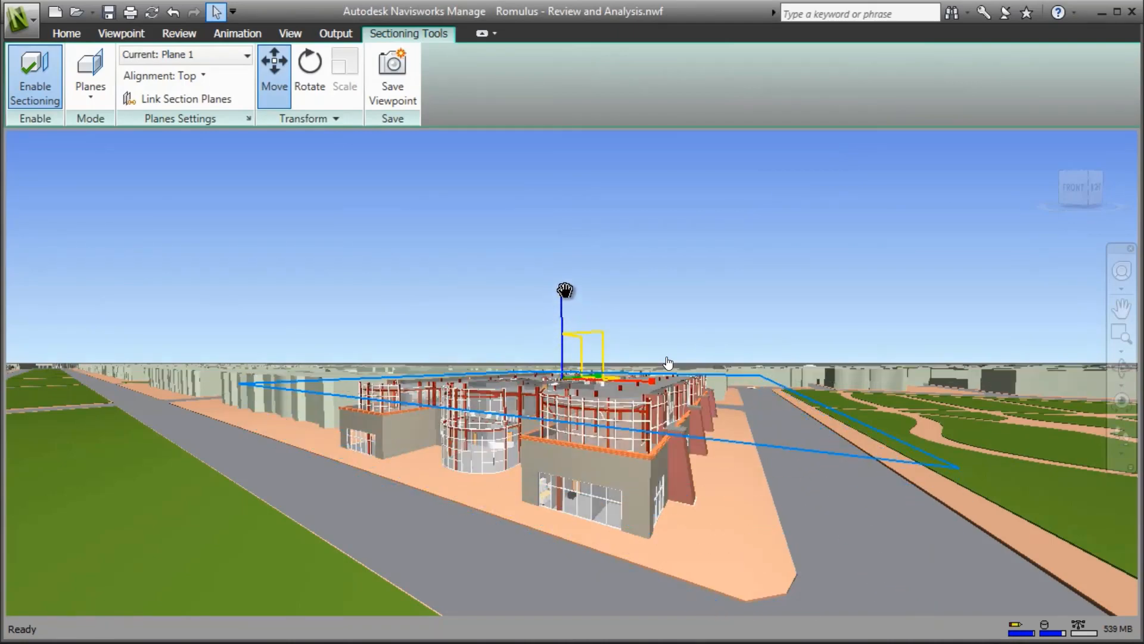
{"action": "left_click", "coordinate": [43, 95]}
Step: Restore the saved Lobby viewpoint, enable Gravity realism, and walk through the lobby interior
{"action": "left_click", "coordinate": [213, 67]}
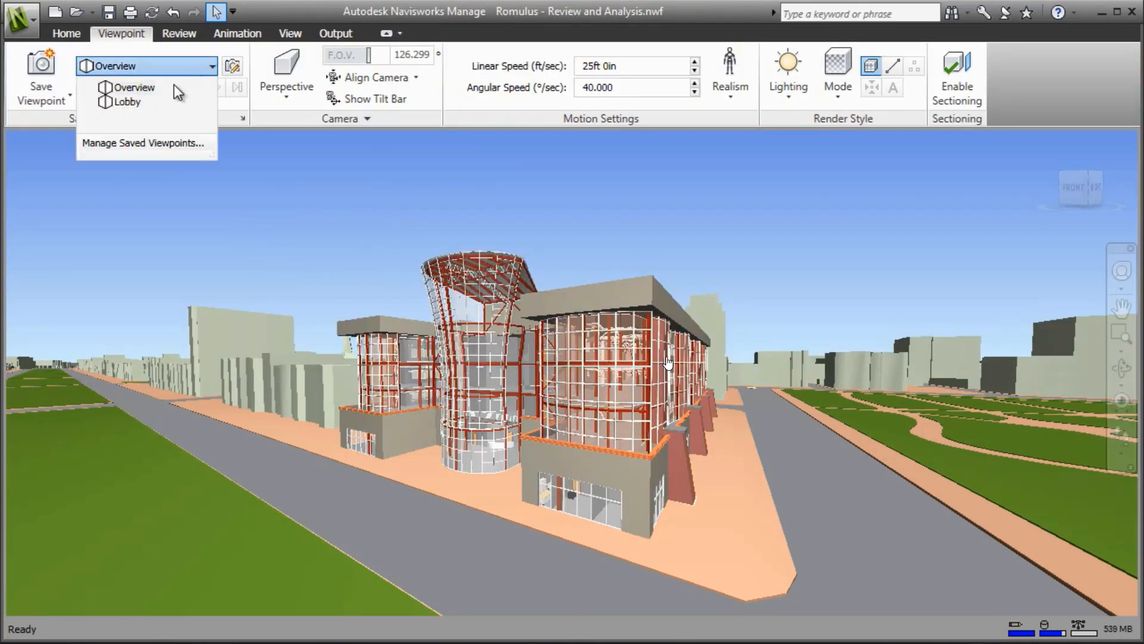
{"action": "left_click", "coordinate": [121, 103]}
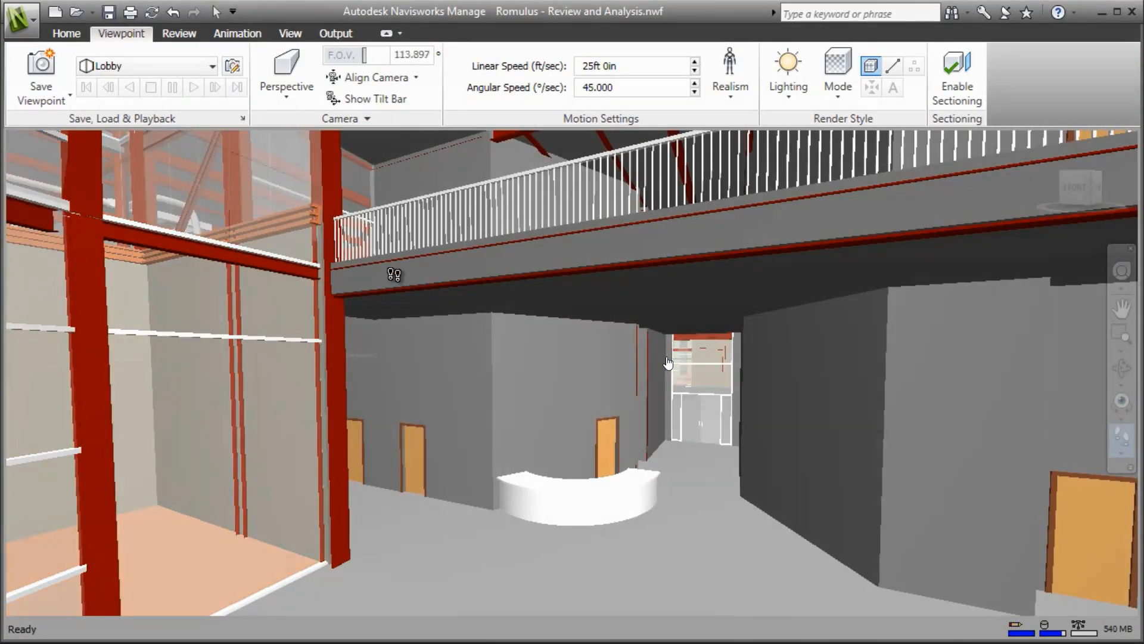
{"action": "left_click", "coordinate": [729, 90]}
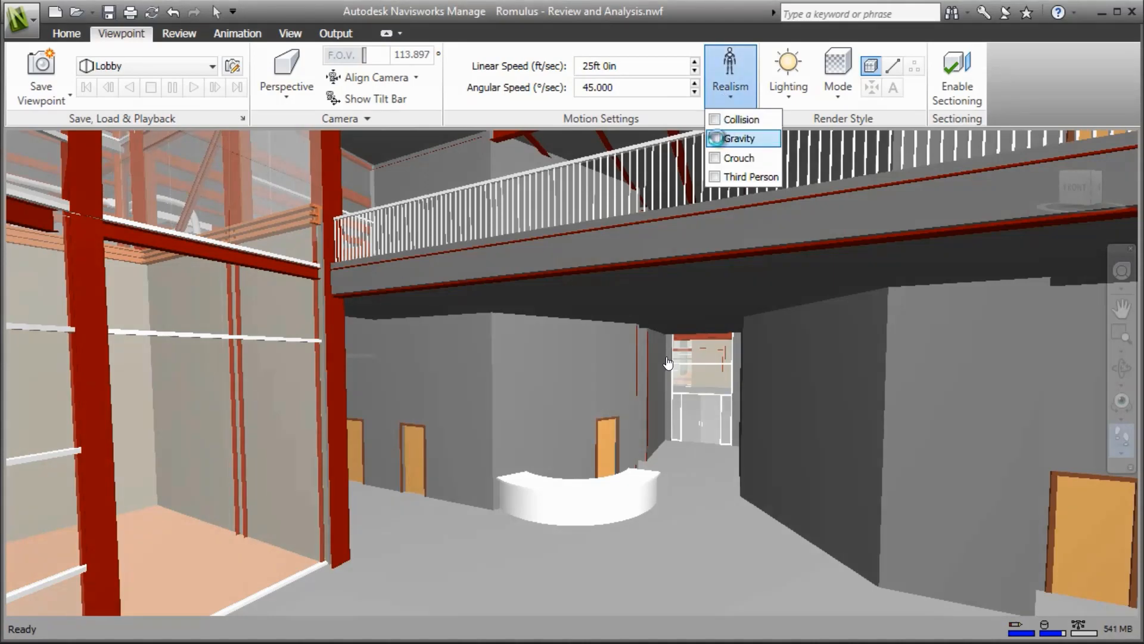
{"action": "left_click", "coordinate": [741, 136]}
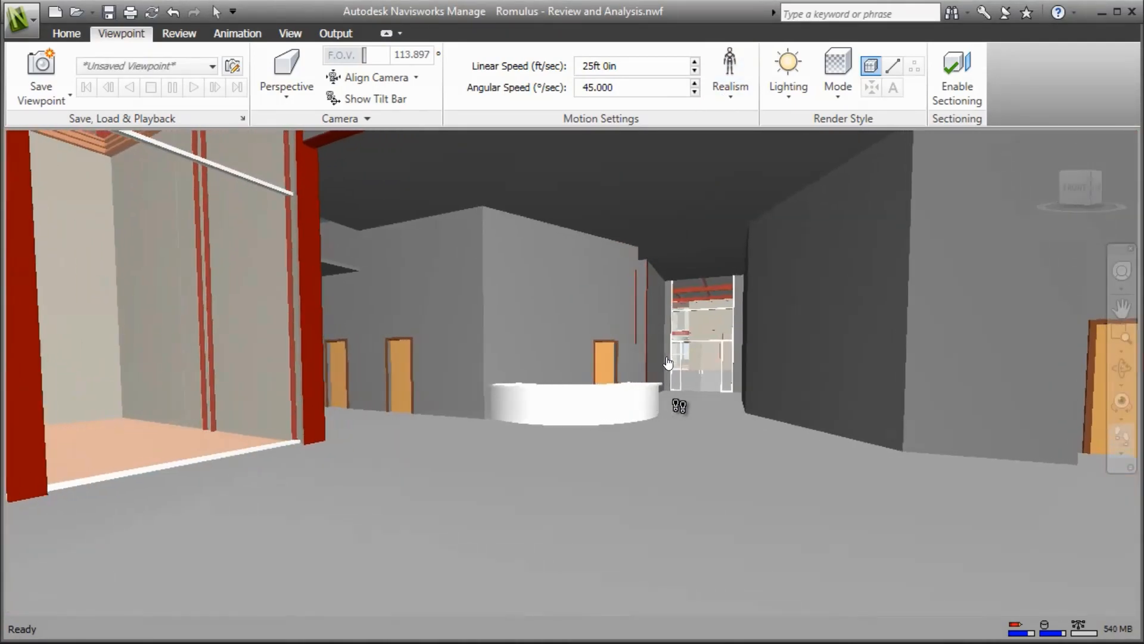
{"action": "mouse_move", "coordinate": [680, 406]}
{"action": "left_mouse_down"}
{"action": "mouse_move", "coordinate": [769, 409]}
{"action": "mouse_move", "coordinate": [754, 401]}
{"action": "mouse_move", "coordinate": [787, 373]}
{"action": "mouse_move", "coordinate": [885, 351]}
{"action": "mouse_move", "coordinate": [690, 380]}
{"action": "mouse_move", "coordinate": [667, 342]}
{"action": "mouse_move", "coordinate": [613, 368]}
{"action": "mouse_move", "coordinate": [622, 457]}
{"action": "mouse_move", "coordinate": [416, 401]}
{"action": "mouse_move", "coordinate": [557, 416]}
{"action": "mouse_move", "coordinate": [659, 400]}
{"action": "left_mouse_up"}
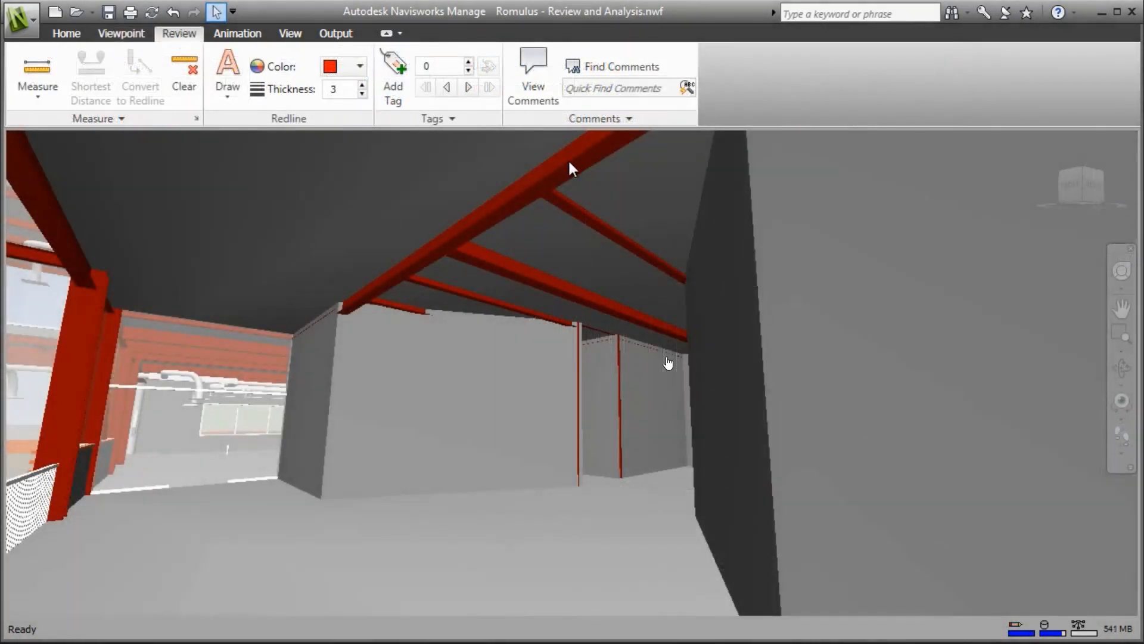
Step: Measure the shortest distance between the overhead steel beam and the floor slab
{"action": "left_click", "coordinate": [569, 172]}
{"action": "left_click", "coordinate": [546, 578], "text": "ctrl"}
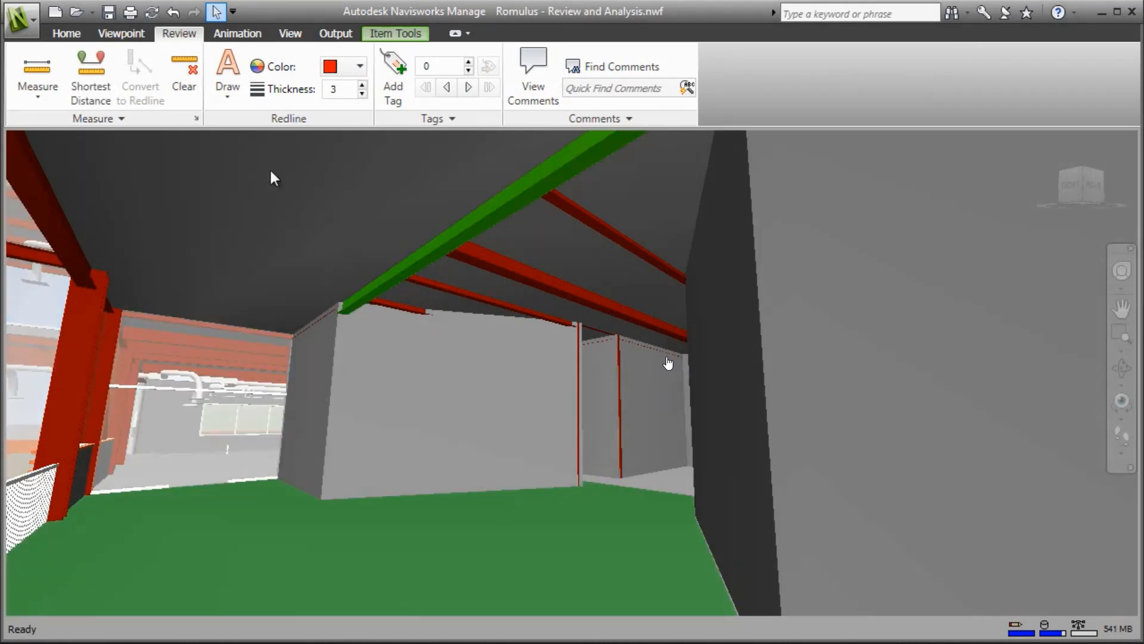
{"action": "left_click", "coordinate": [91, 74]}
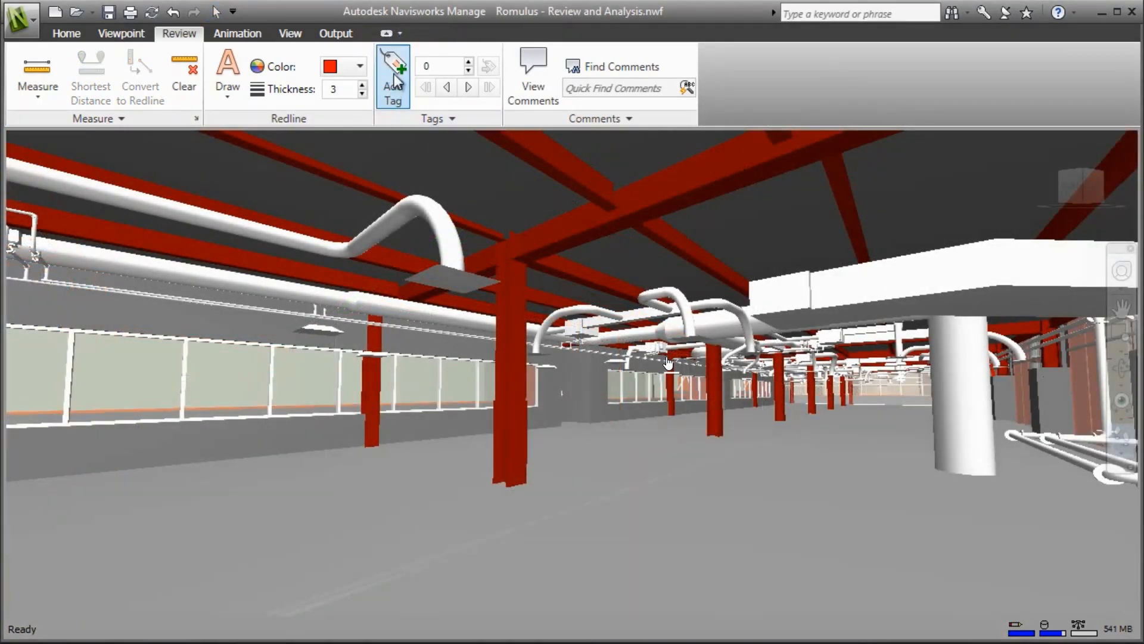
Step: Tag the nearest ceiling air diffuser with a comment asking to check the ceiling height, status New
{"action": "left_click", "coordinate": [393, 77]}
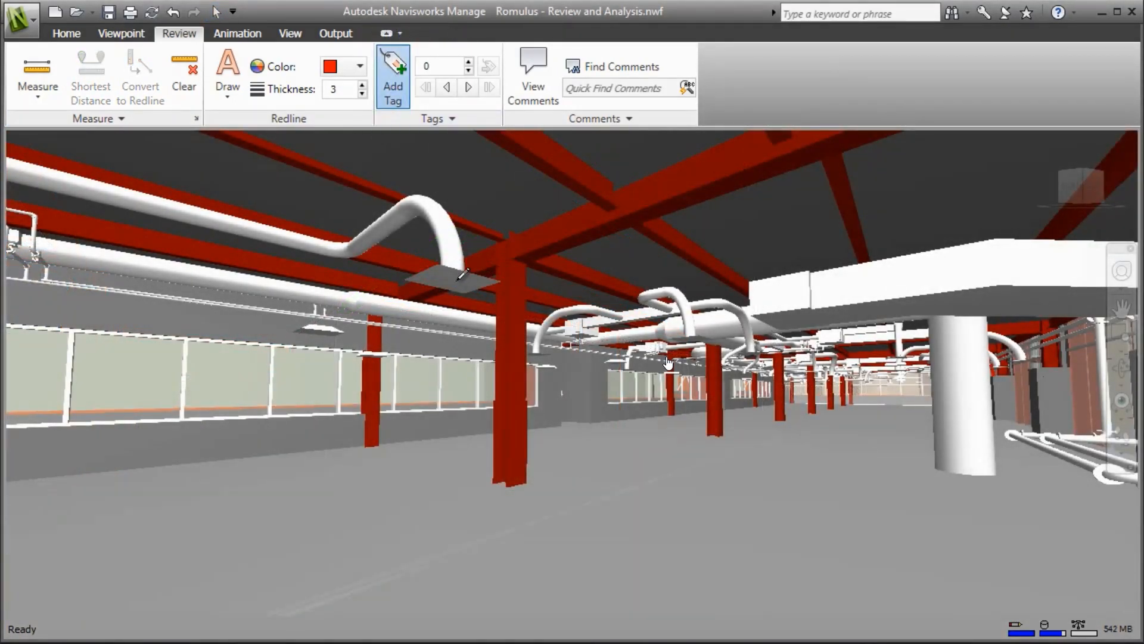
{"action": "left_click", "coordinate": [846, 486]}
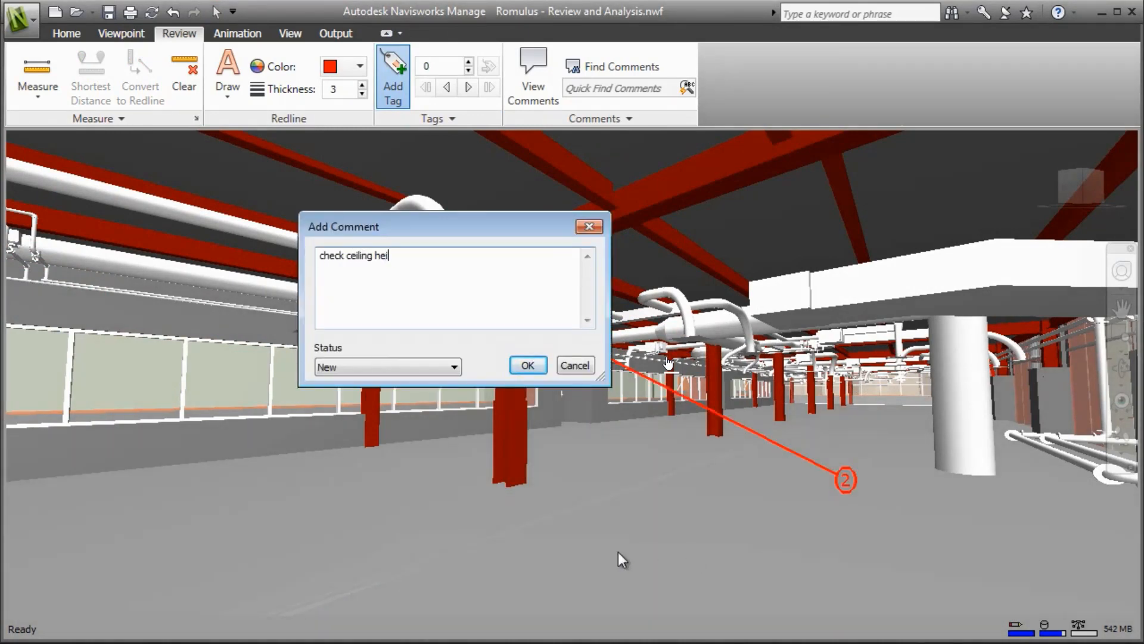
{"action": "key", "text": "Return"}
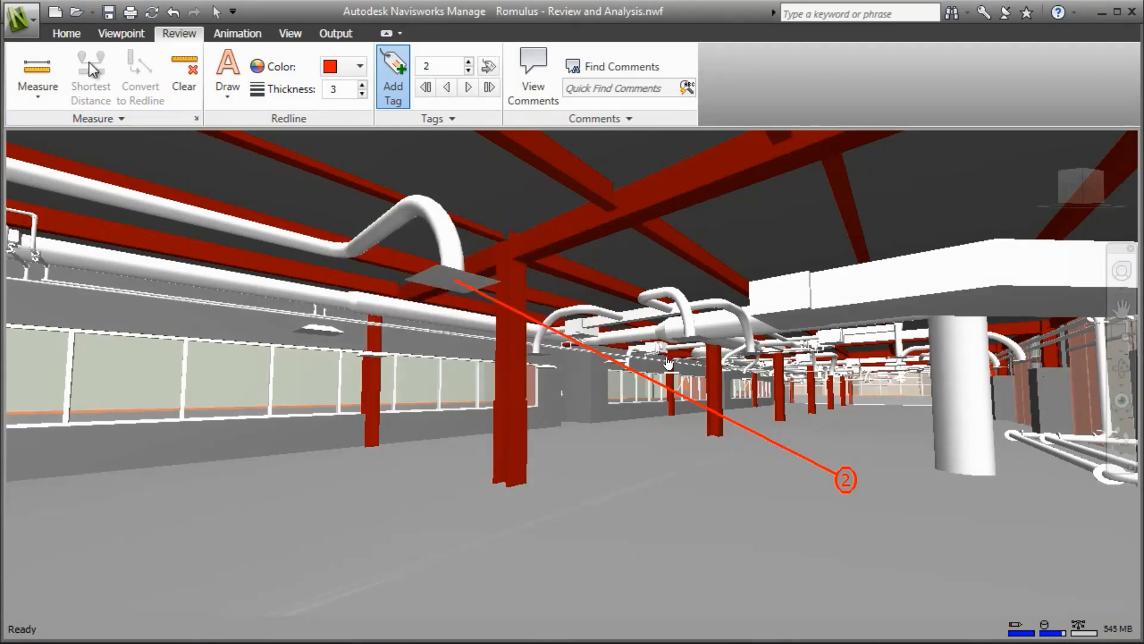
Step: Open the L2 Struct vs HVAC test in Clash Detective and examine which selection sets it compares
{"action": "left_click", "coordinate": [67, 33]}
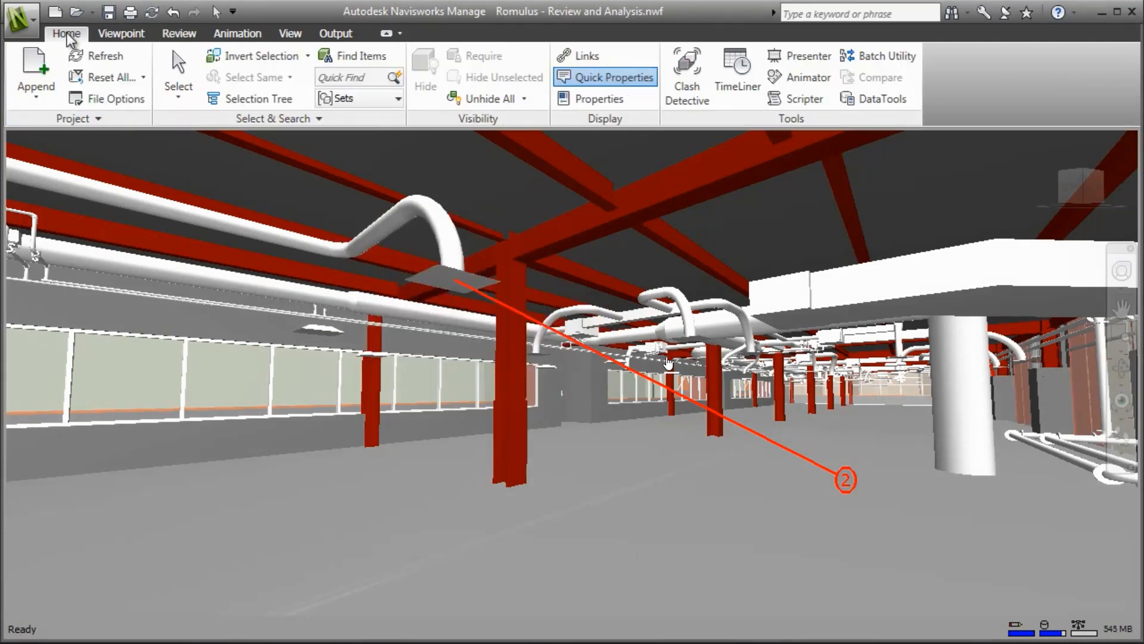
{"action": "left_click", "coordinate": [687, 80]}
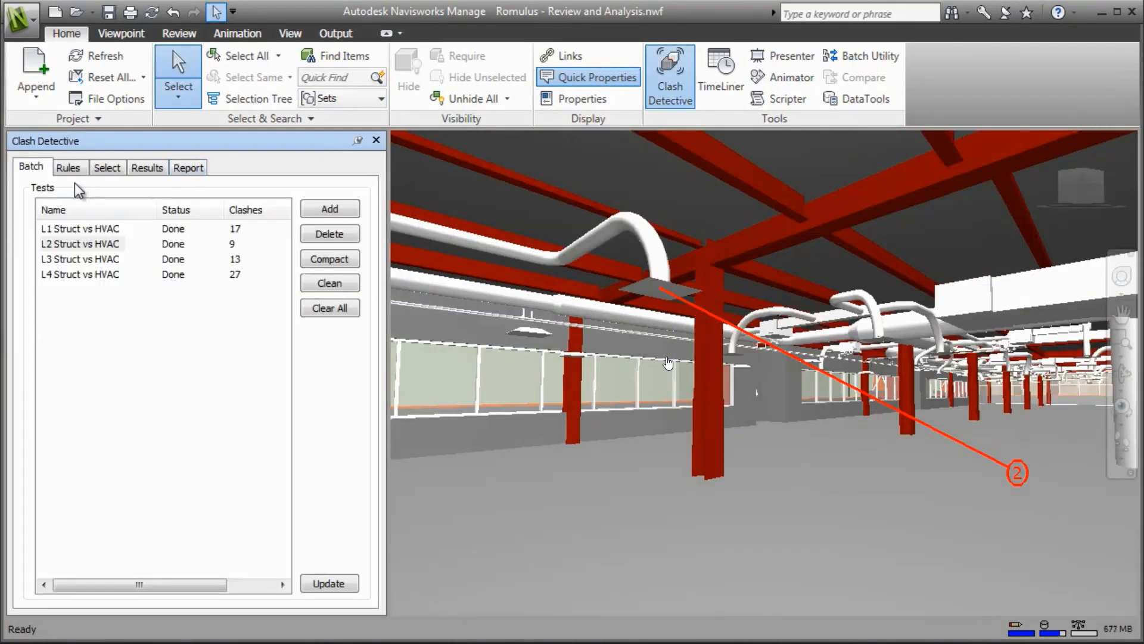
{"action": "left_click", "coordinate": [76, 246]}
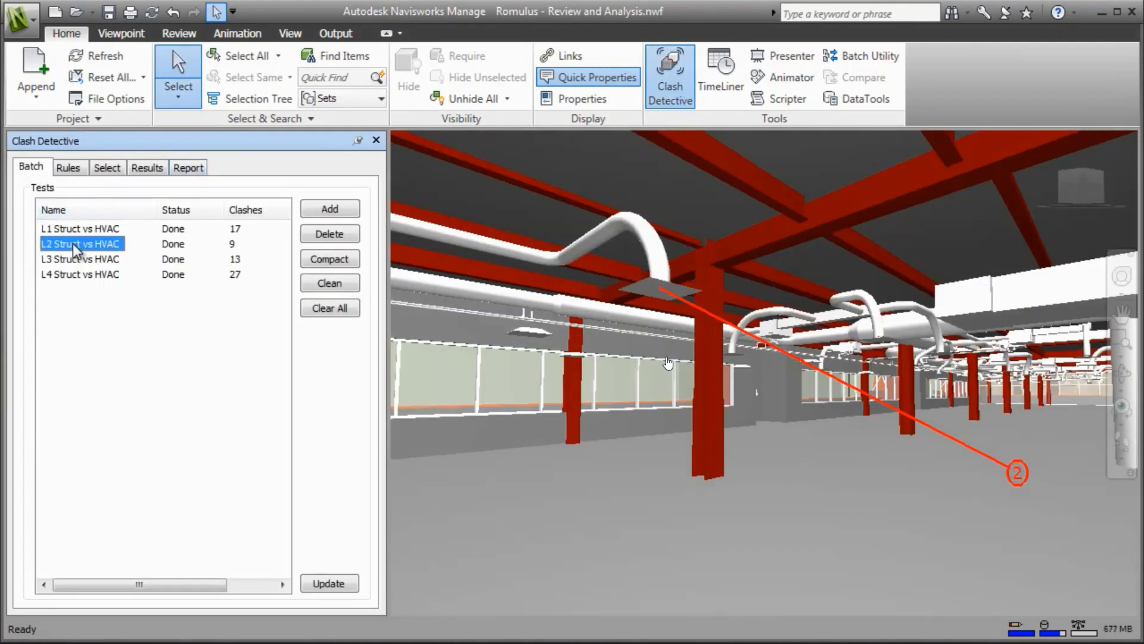
{"action": "left_click", "coordinate": [107, 168]}
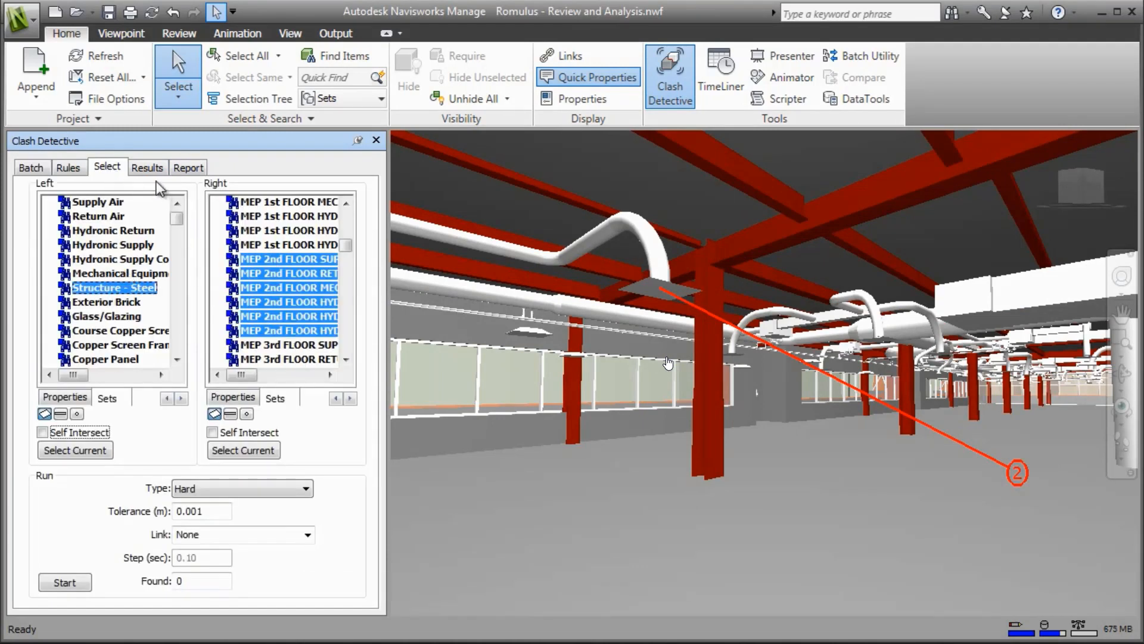
Step: Review the test's clash results, inspecting Clash1 and Clash6 from different angles in the model
{"action": "left_click", "coordinate": [148, 168]}
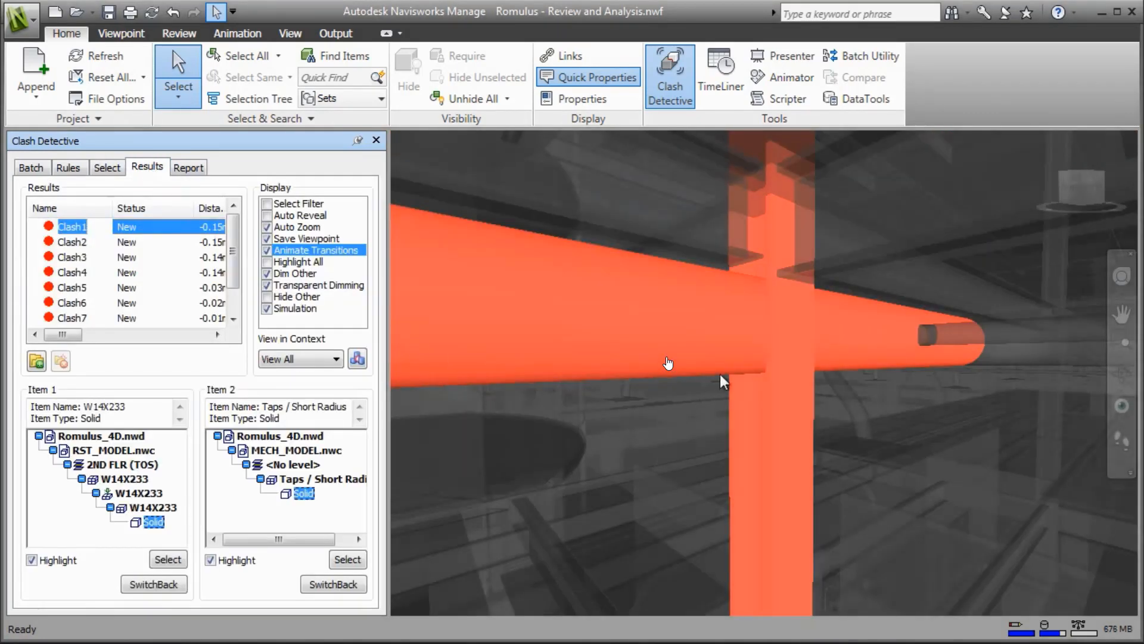
{"action": "mouse_move", "coordinate": [768, 349]}
{"action": "middle_mouse_down", "text": "shift"}
{"action": "mouse_move", "coordinate": [698, 324]}
{"action": "mouse_move", "coordinate": [689, 345]}
{"action": "mouse_move", "coordinate": [803, 305]}
{"action": "mouse_move", "coordinate": [953, 332]}
{"action": "mouse_move", "coordinate": [983, 358]}
{"action": "middle_mouse_up", "text": "shift"}
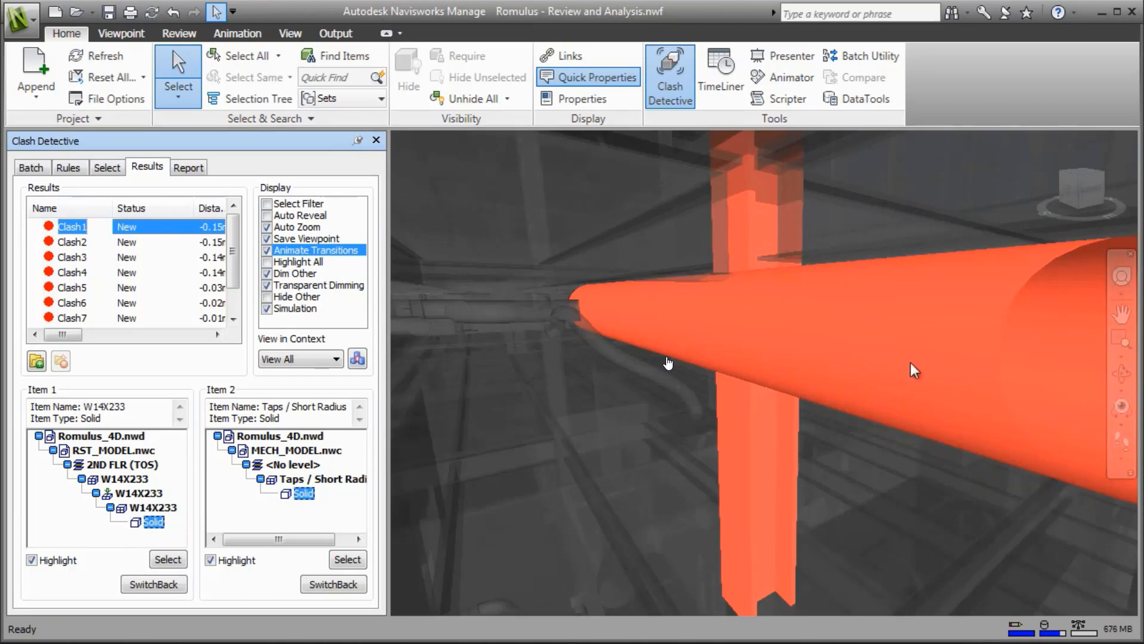
{"action": "left_click", "coordinate": [66, 303]}
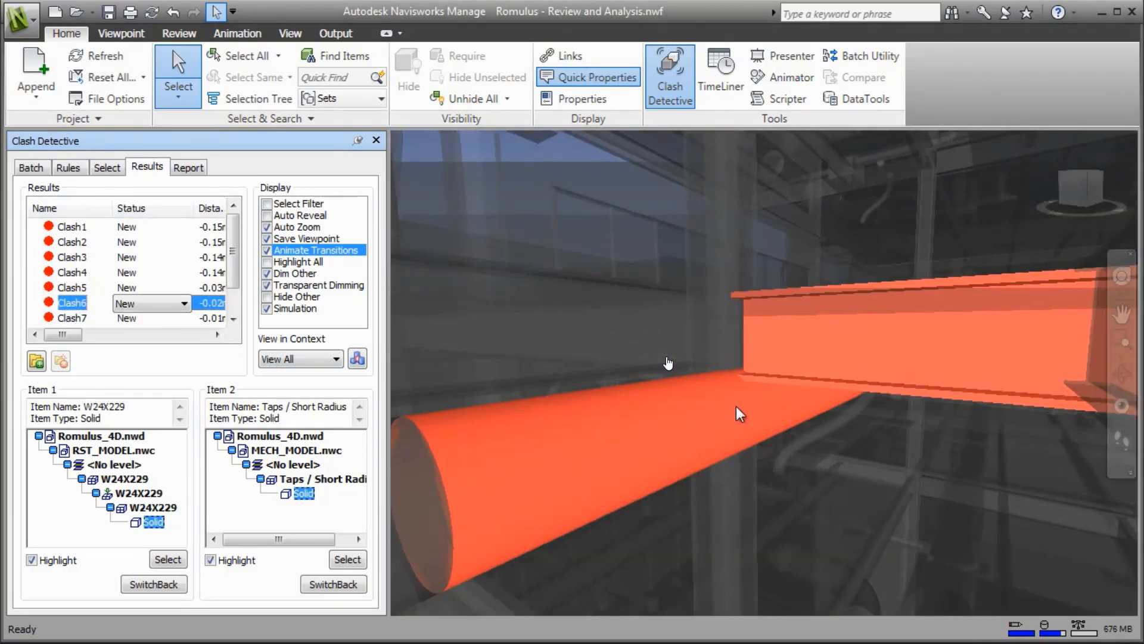
{"action": "mouse_move", "coordinate": [737, 407]}
{"action": "middle_mouse_down", "text": "shift"}
{"action": "mouse_move", "coordinate": [745, 373]}
{"action": "mouse_move", "coordinate": [734, 350]}
{"action": "mouse_move", "coordinate": [882, 357]}
{"action": "mouse_move", "coordinate": [887, 391]}
{"action": "mouse_move", "coordinate": [825, 378]}
{"action": "mouse_move", "coordinate": [758, 388]}
{"action": "mouse_move", "coordinate": [745, 413]}
{"action": "middle_mouse_up", "text": "shift"}
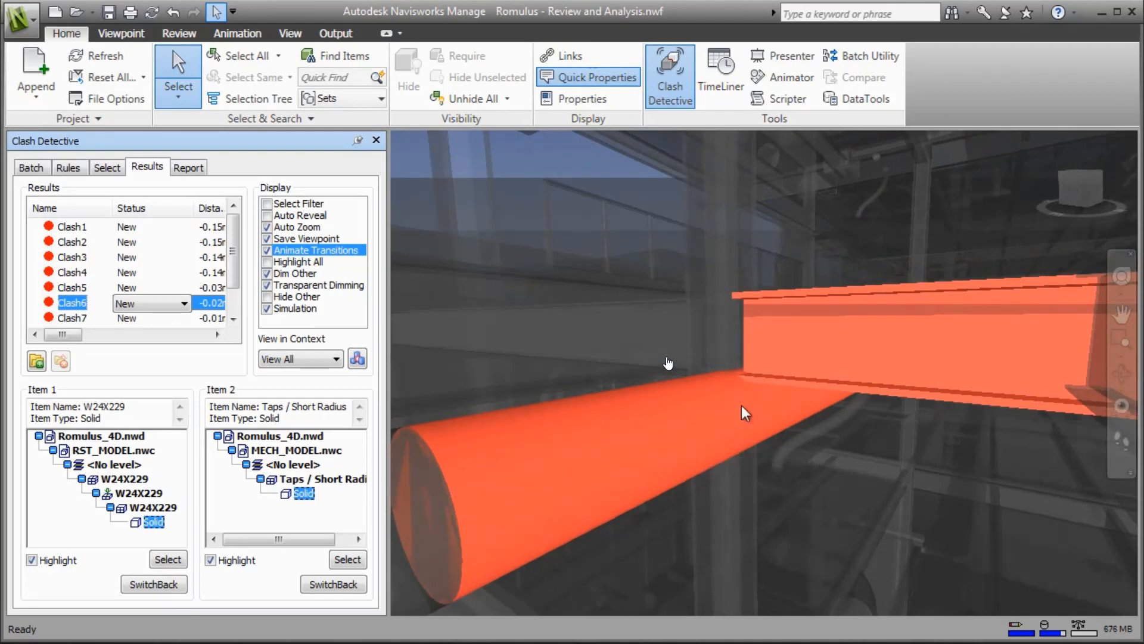
Step: Group the clashes involving Clash6's duct item, set the group's status to Reviewed, and close Clash Detective
{"action": "right_click", "coordinate": [304, 497]}
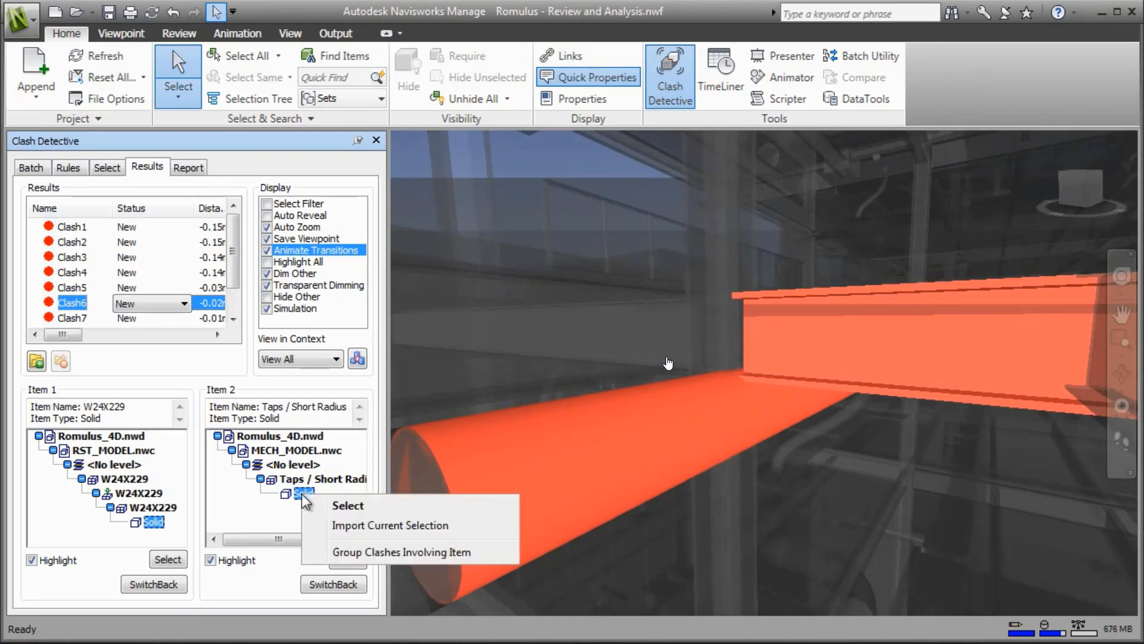
{"action": "left_click", "coordinate": [379, 553]}
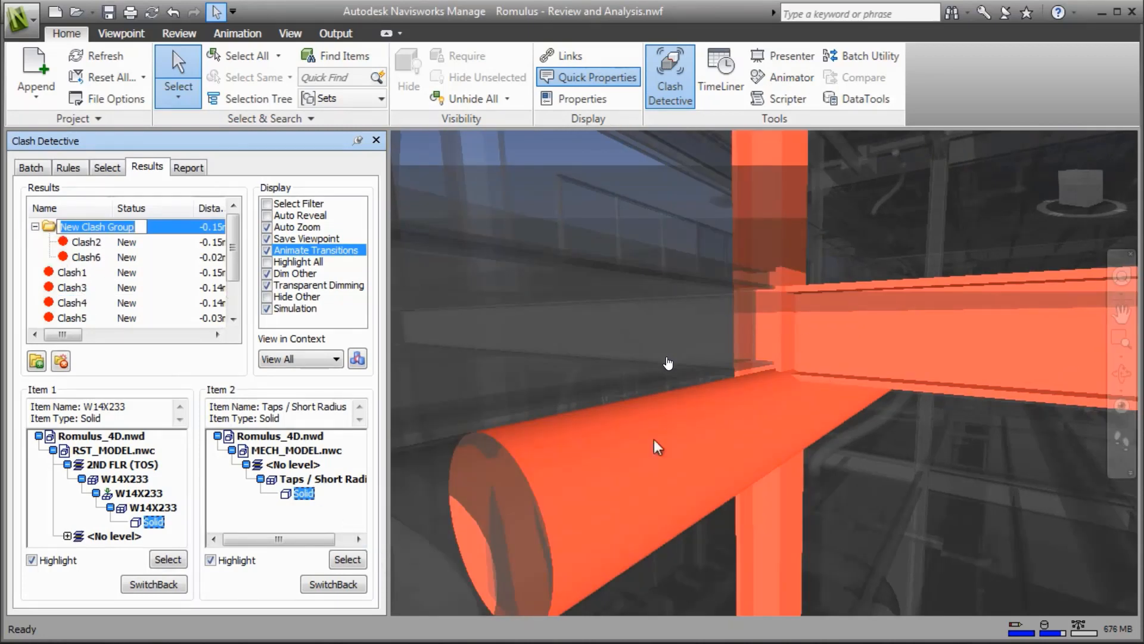
{"action": "left_click", "coordinate": [176, 228]}
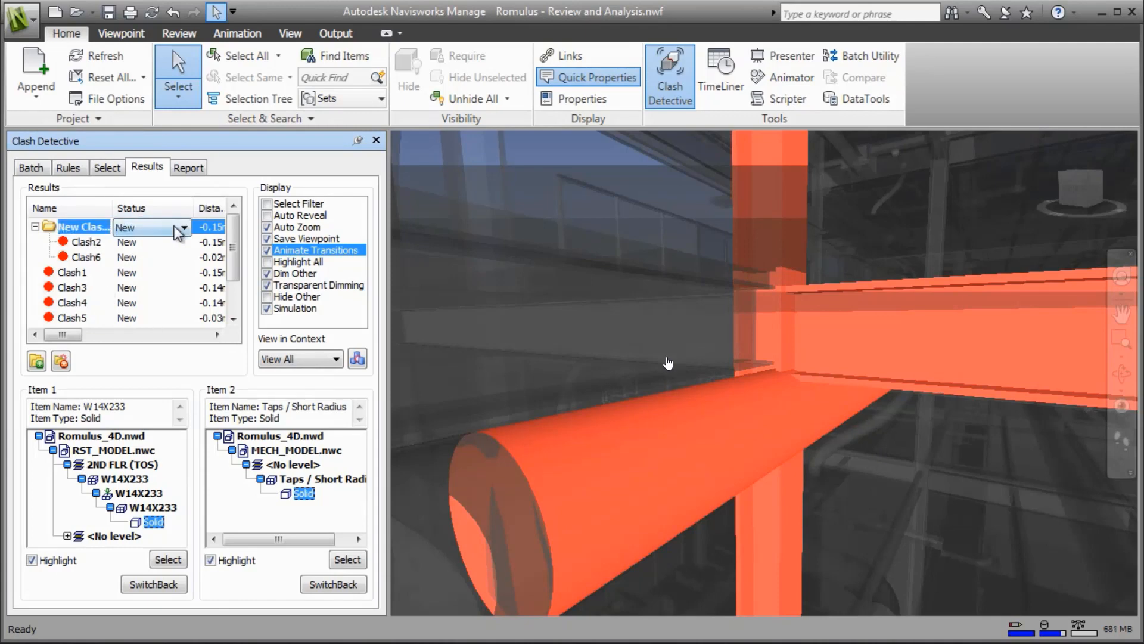
{"action": "left_click", "coordinate": [184, 227]}
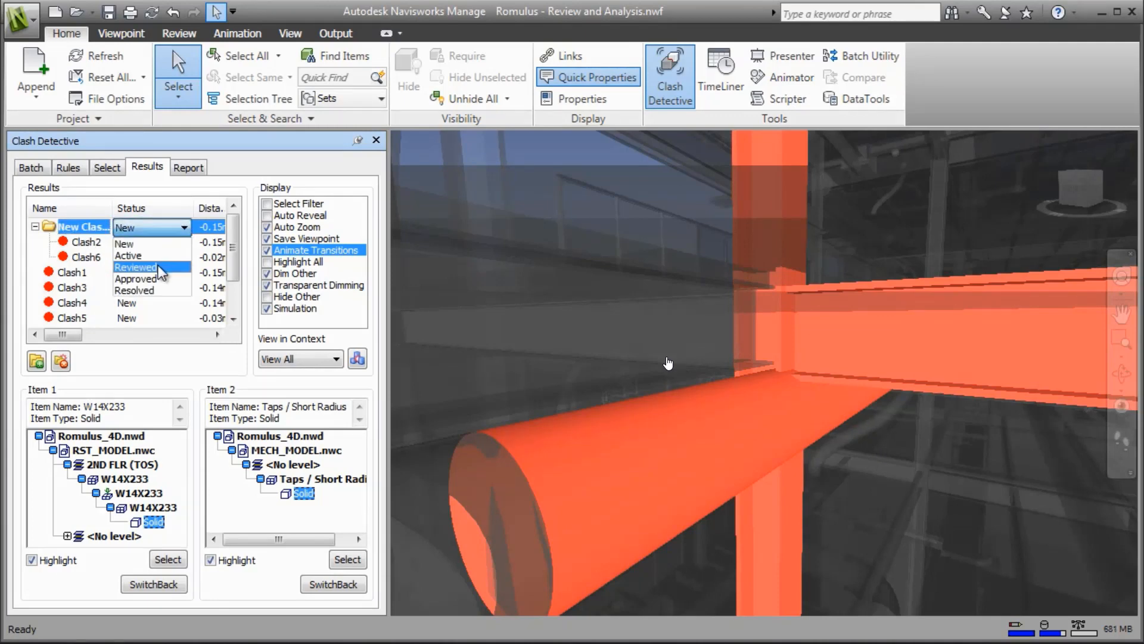
{"action": "left_click", "coordinate": [161, 268]}
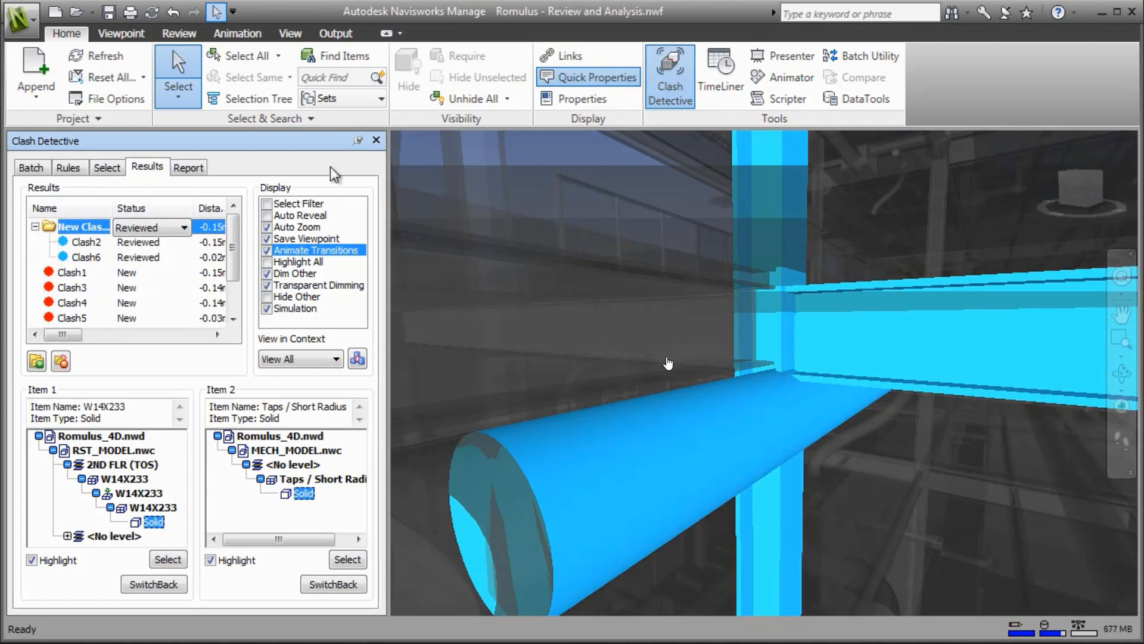
{"action": "left_click", "coordinate": [376, 139]}
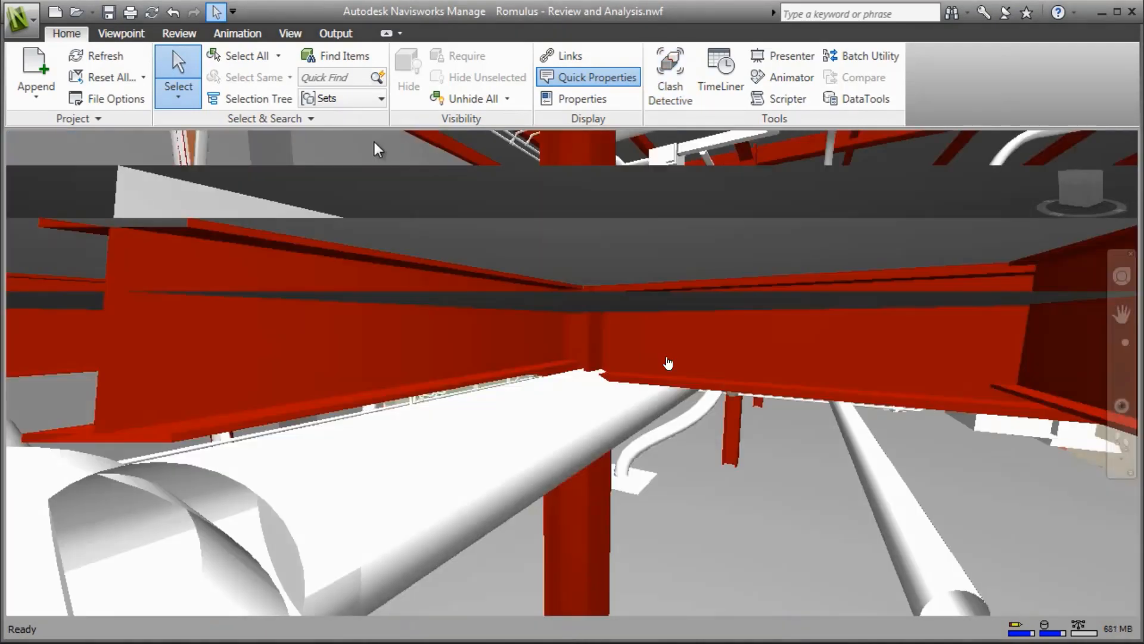
Step: Return the model to the home view and examine the interior finishes tasks in TimeLiner's Gantt chart
{"action": "left_click", "coordinate": [1040, 143]}
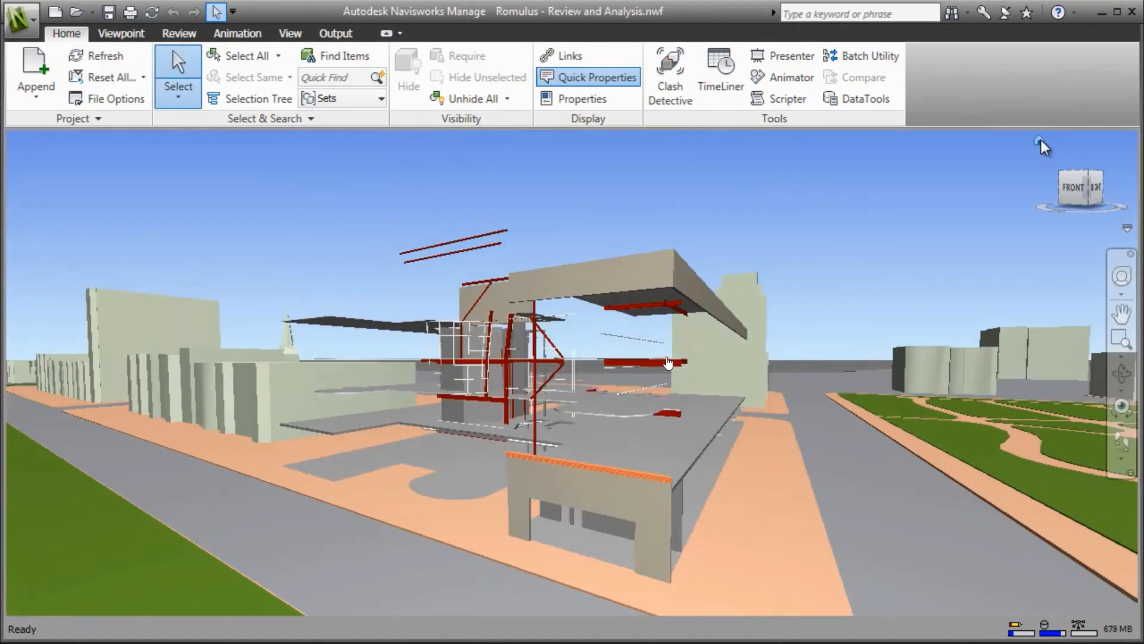
{"action": "left_click", "coordinate": [727, 93]}
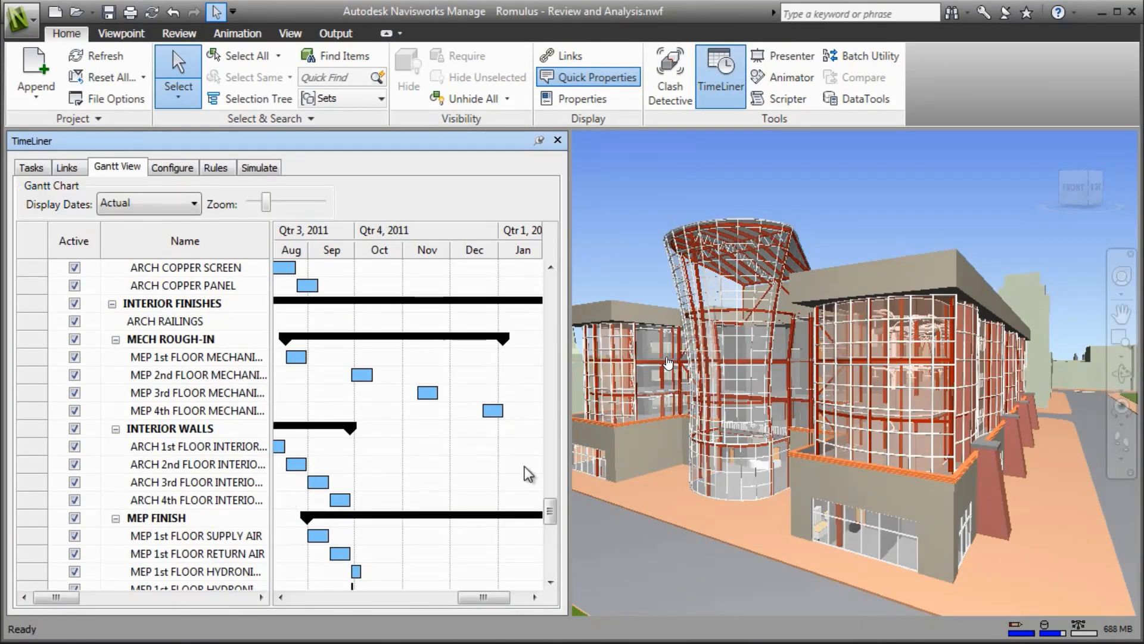
{"action": "mouse_move", "coordinate": [553, 521]}
{"action": "left_mouse_down"}
{"action": "mouse_move", "coordinate": [553, 495]}
{"action": "mouse_move", "coordinate": [554, 543]}
{"action": "mouse_move", "coordinate": [559, 517]}
{"action": "left_mouse_up"}
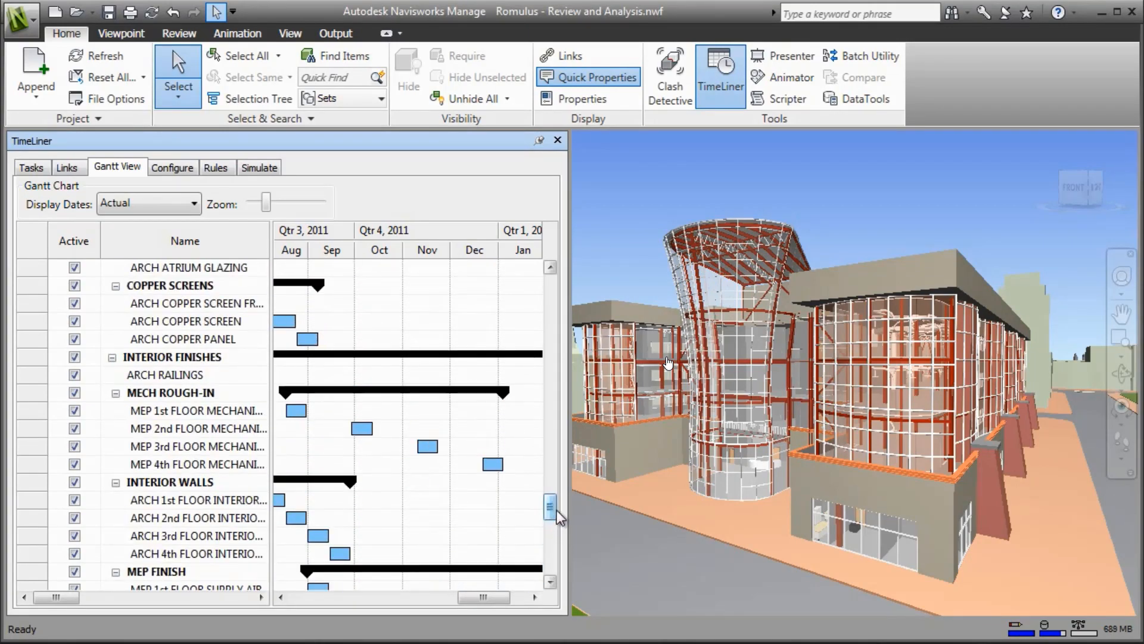
{"action": "mouse_move", "coordinate": [65, 601]}
{"action": "left_mouse_down"}
{"action": "mouse_move", "coordinate": [163, 606]}
{"action": "mouse_move", "coordinate": [59, 612]}
{"action": "left_mouse_up"}
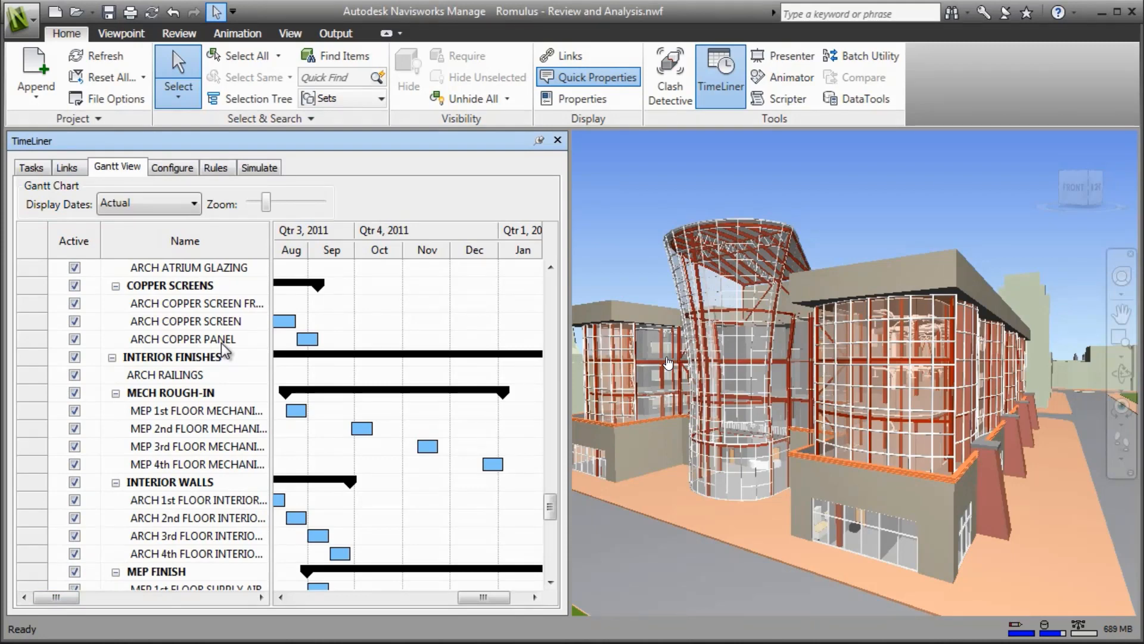
Step: Simulate the construction sequence up to 15/07/2010 and advance the simulation month by month to 01/11/2010
{"action": "left_click", "coordinate": [260, 167]}
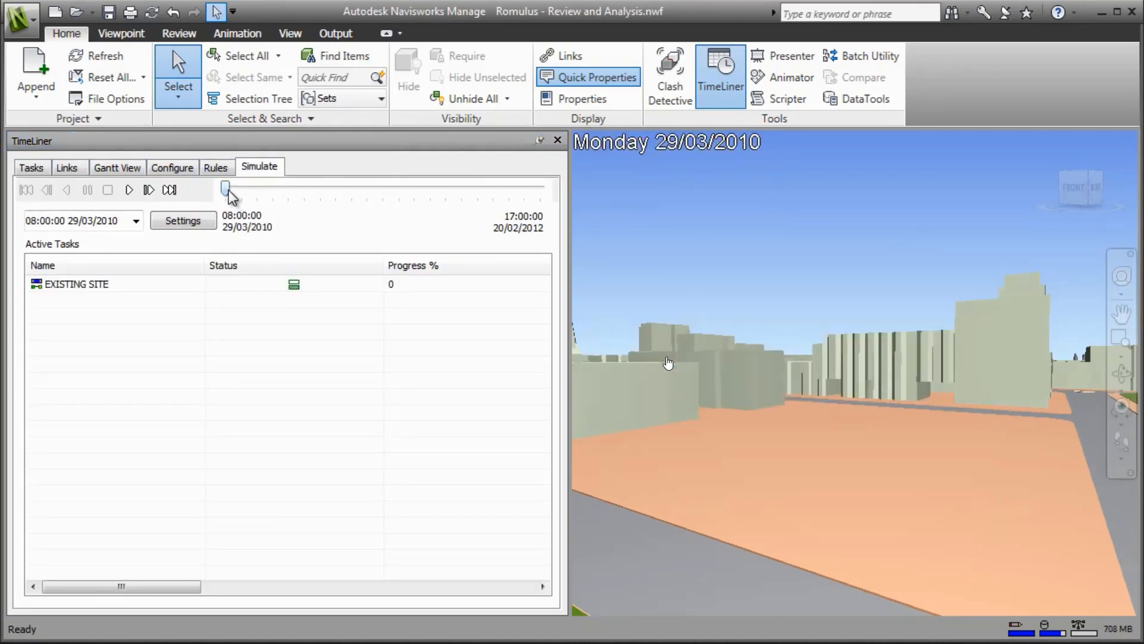
{"action": "left_click_drag", "start_coordinate": [227, 192], "coordinate": [276, 193]}
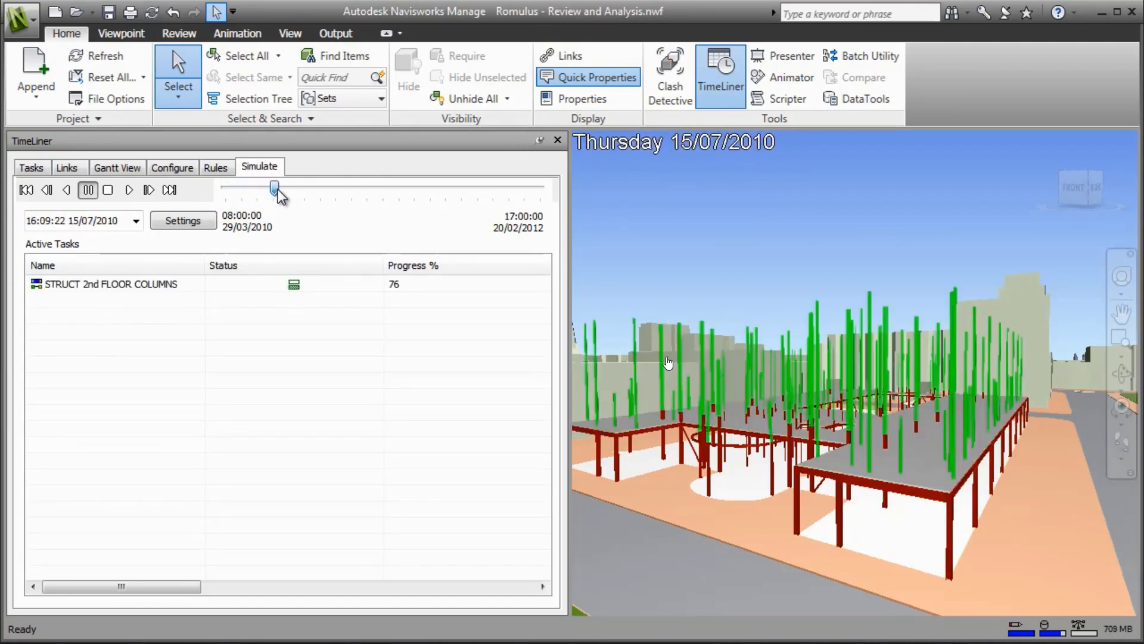
{"action": "left_click", "coordinate": [136, 221]}
{"action": "left_click", "coordinate": [190, 247]}
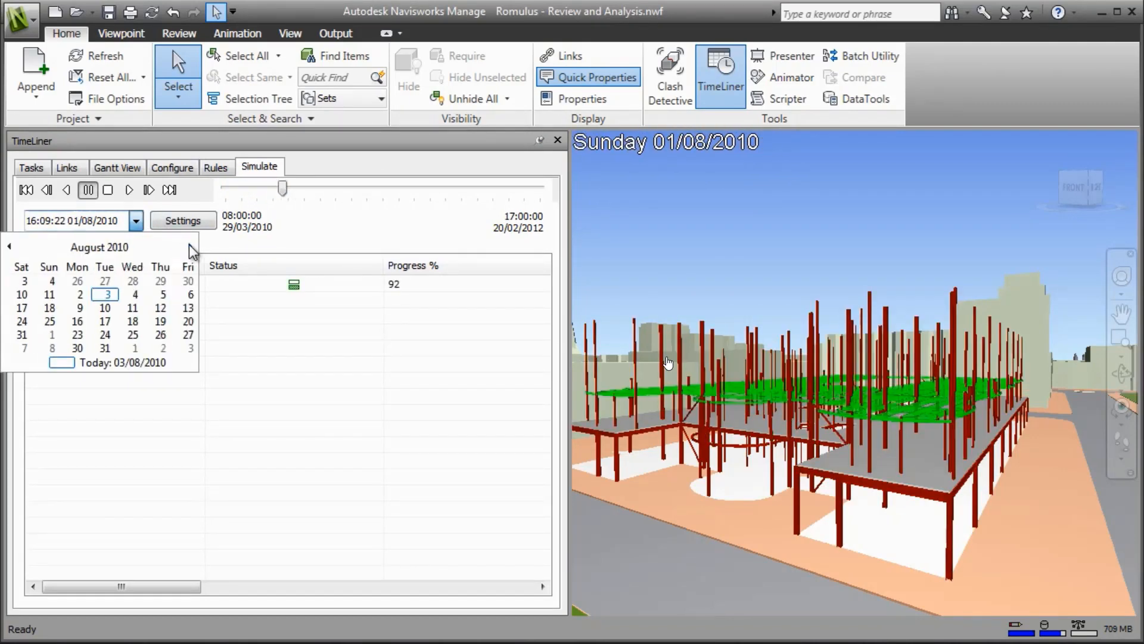
{"action": "left_click", "coordinate": [191, 247]}
{"action": "left_click", "coordinate": [191, 247]}
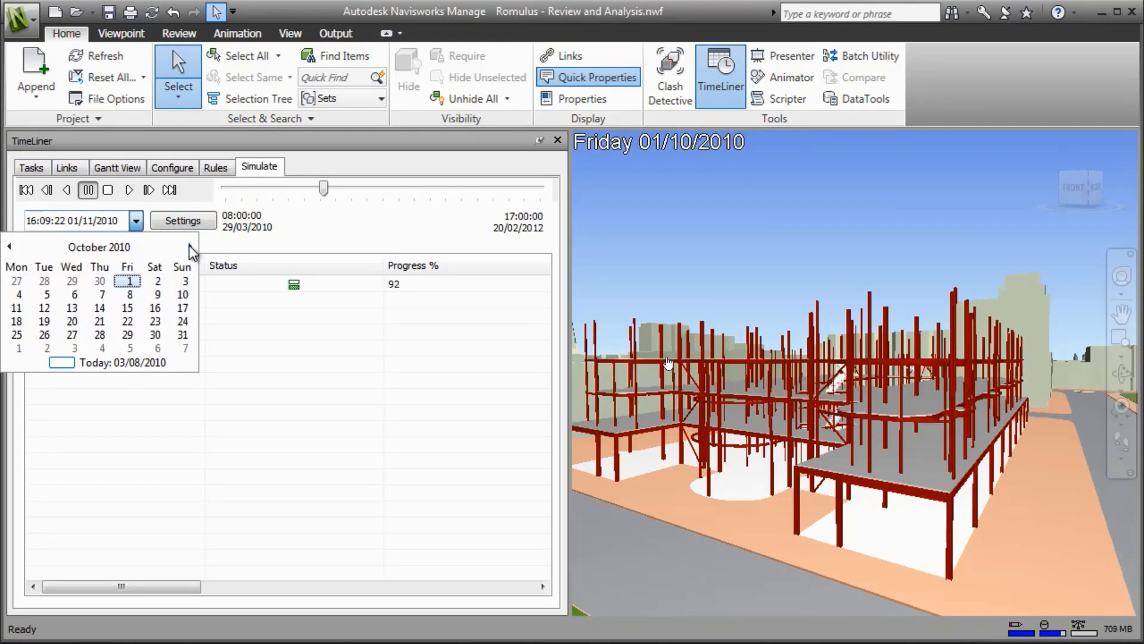
{"action": "left_click", "coordinate": [190, 247]}
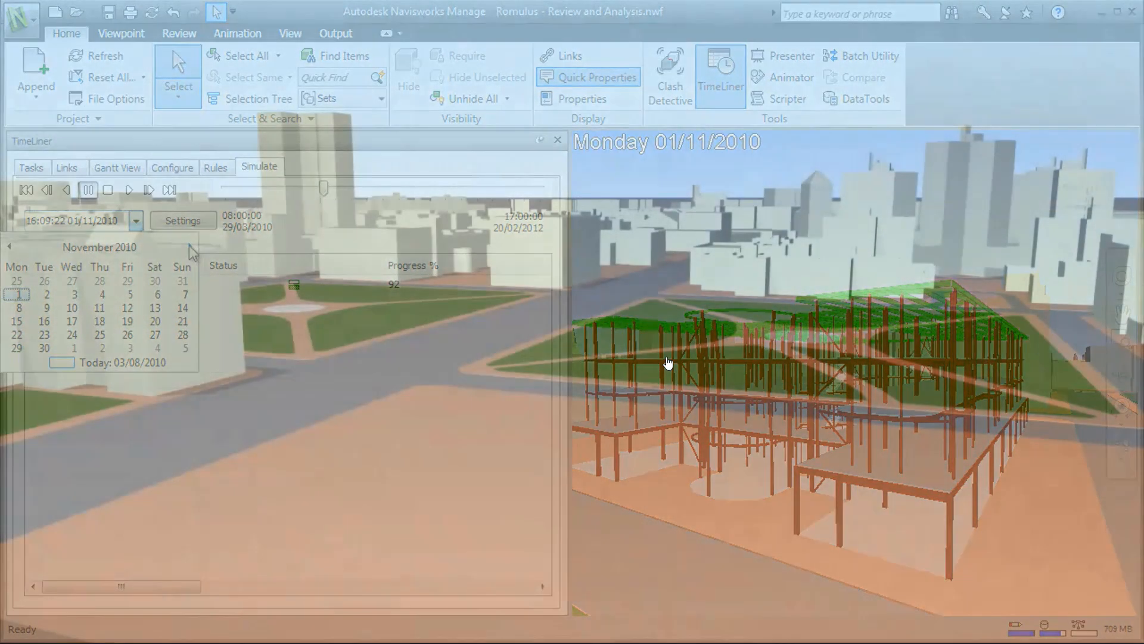